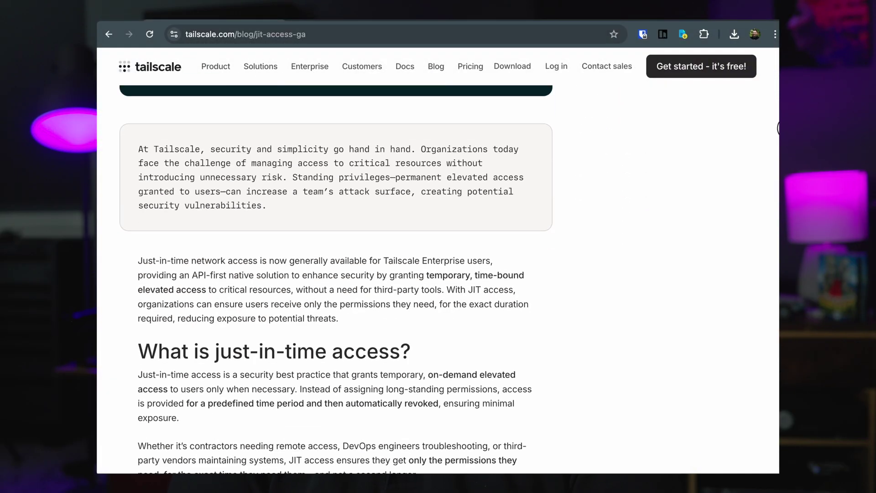
Scroll down through the just-in-time access general availability blog post.
scroll(336, 280, "down", 1)
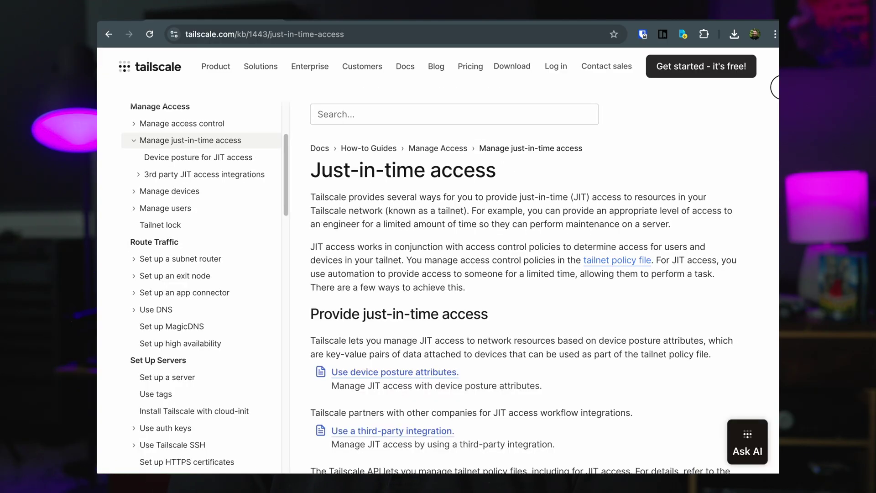
Scroll further down the Just-in-time access documentation guide.
scroll(520, 274, "down", 3)
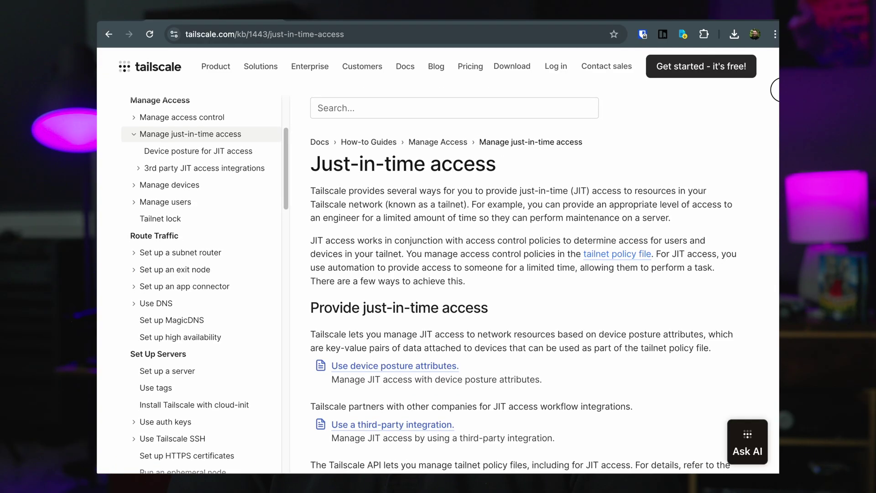
scroll(520, 274, "down", 3)
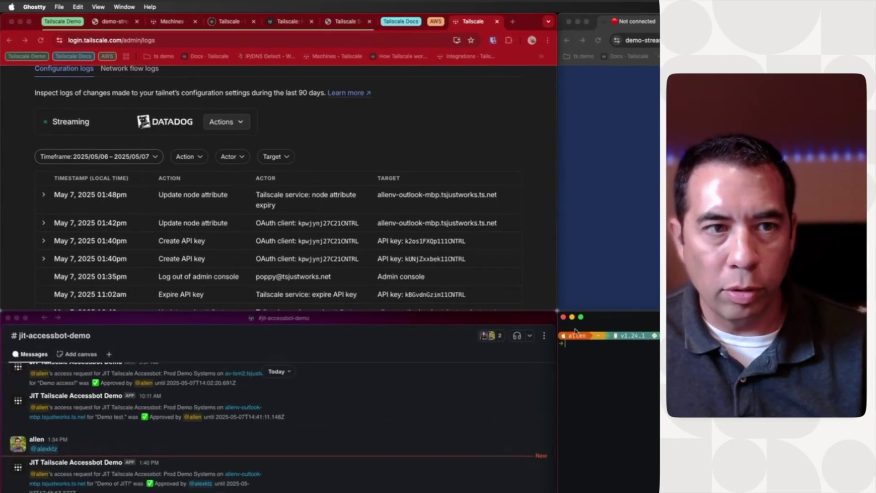
Show the admin console Logs from the top and view the Mac's signed-in Tailscale account.
left_click(471, 139)
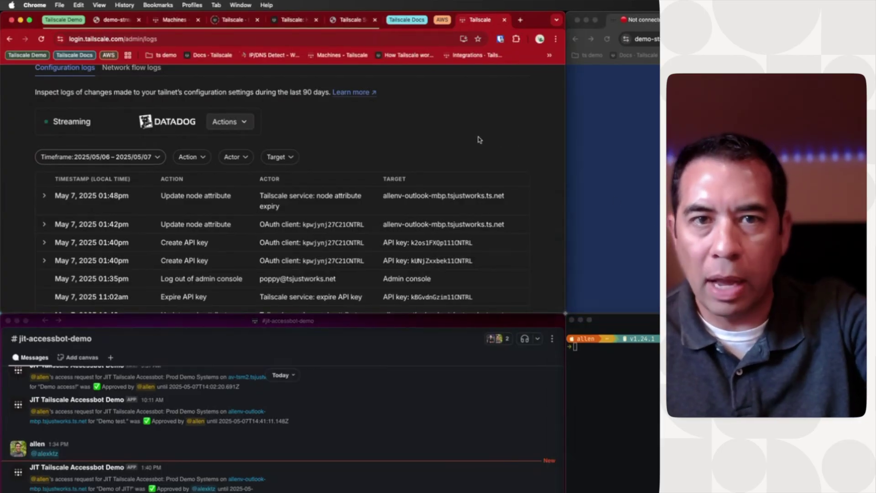
scroll(479, 139, "up", 5)
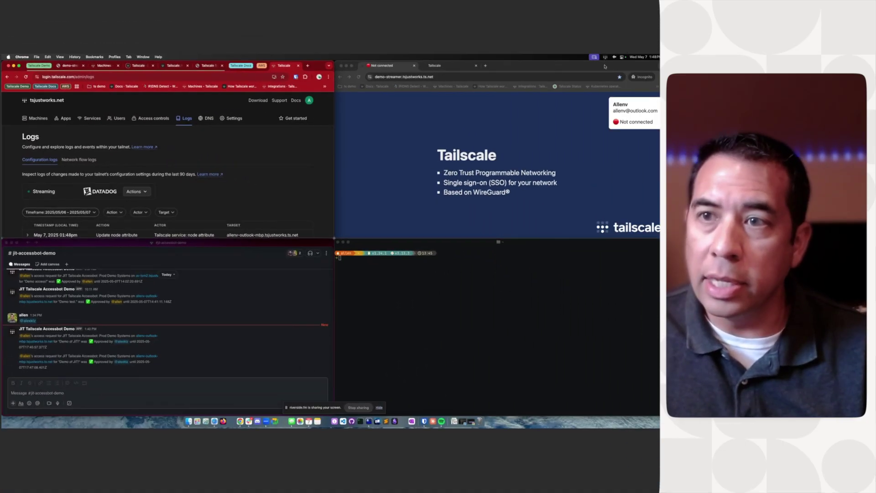
left_click(594, 57)
mouse_move(607, 80)
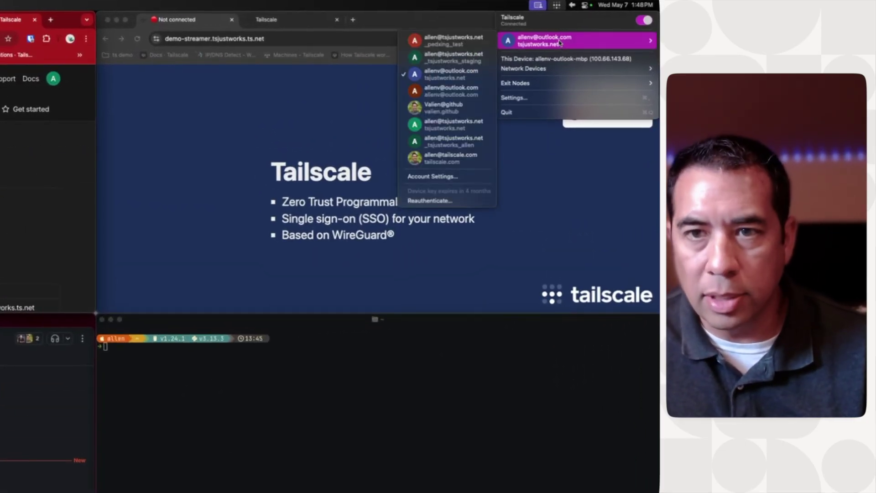
Dismiss the account menu and start typing tailscale status in Ghostty.
left_click(236, 176)
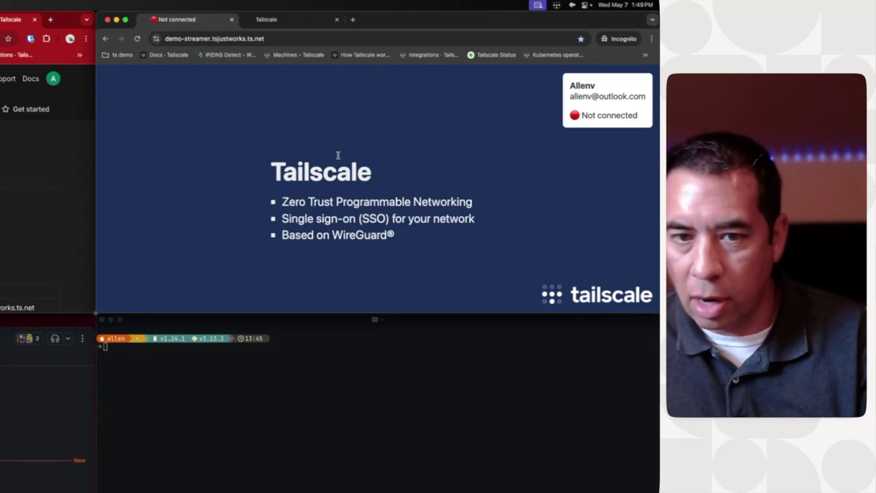
left_click(329, 412)
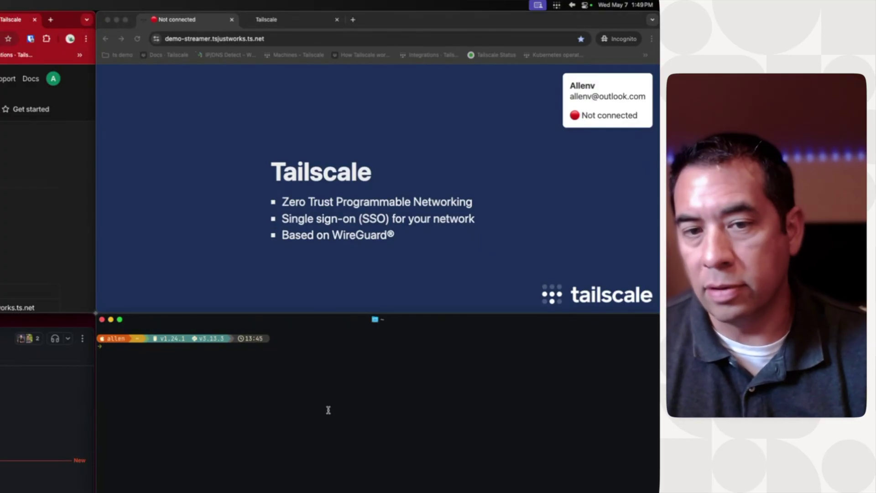
type("tailscal")
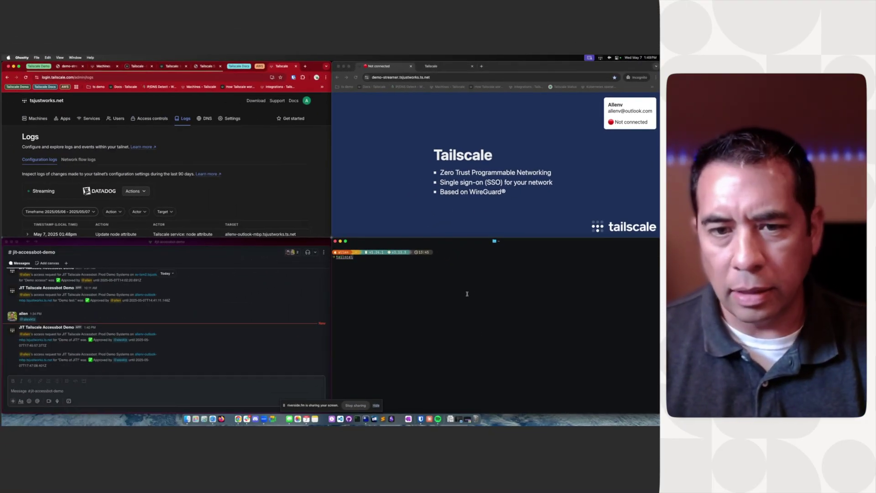
type("e status")
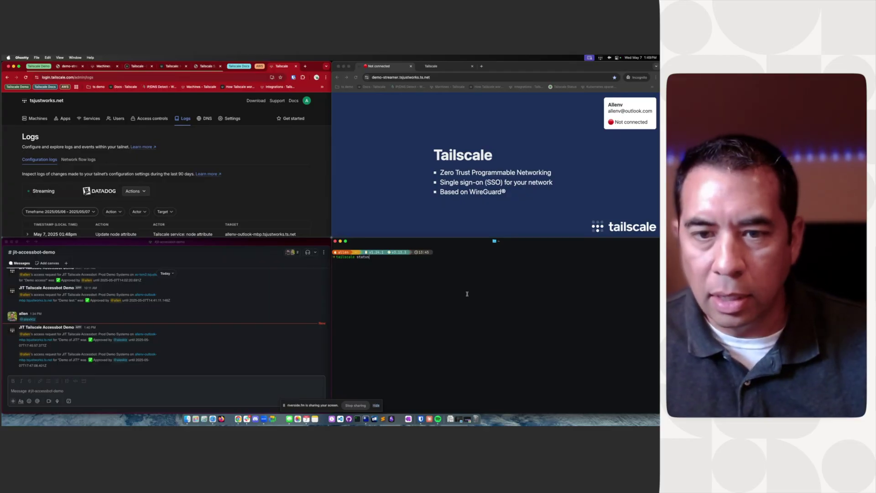
Run tailscale status and review the tagged demo devices in the output and the menu-bar client.
key("Return")
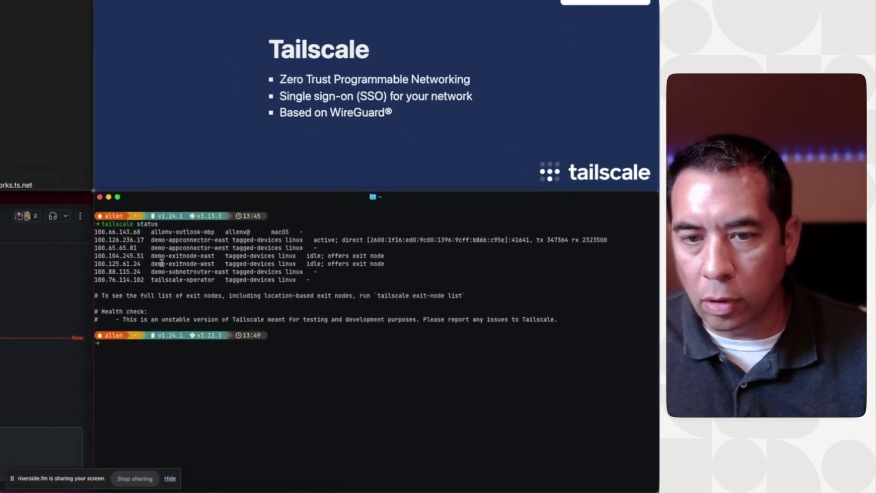
left_click_drag(151, 240, 213, 276)
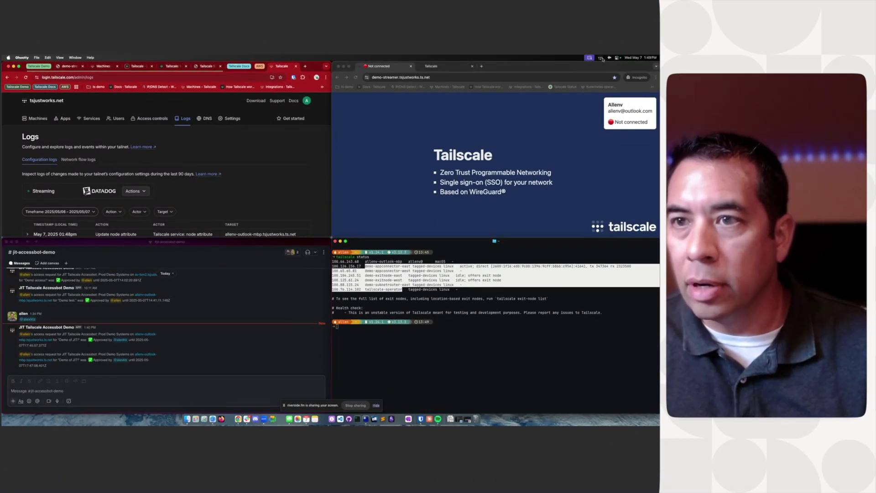
left_click(601, 58)
mouse_move(554, 94)
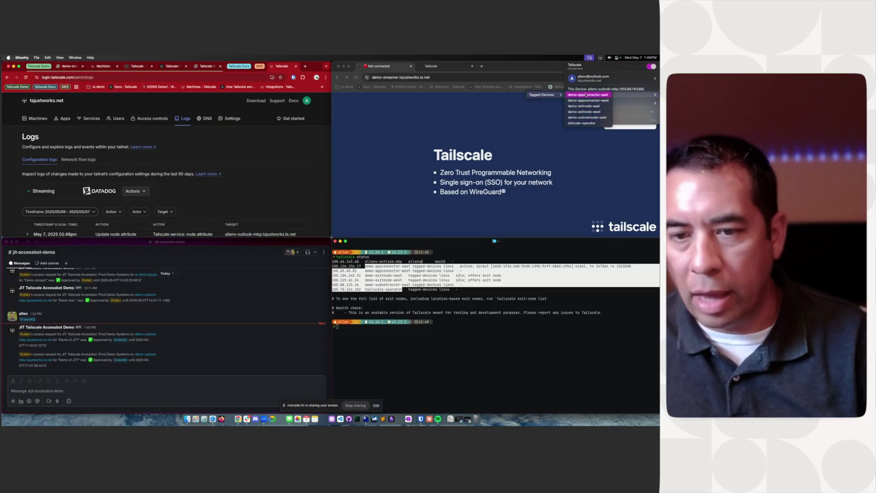
left_click(470, 325)
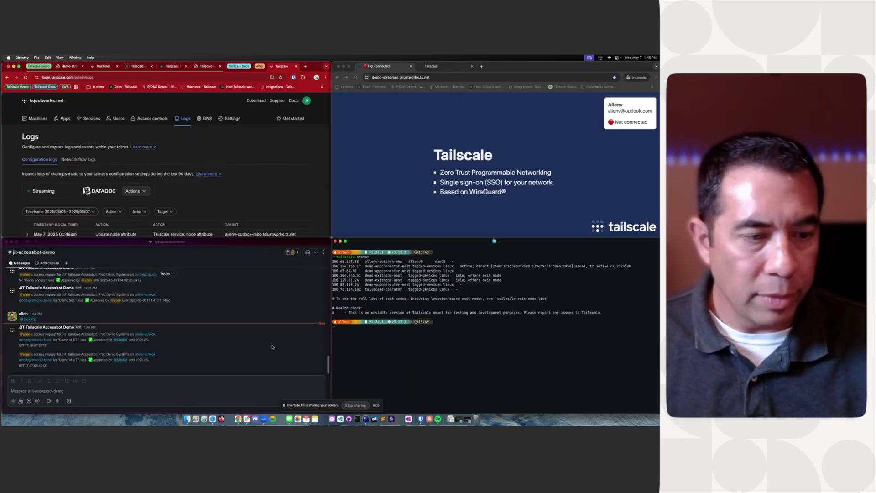
Launch the Tailscale Access workflow with /jit in the jit-accessbot-demo message box.
left_click(227, 387)
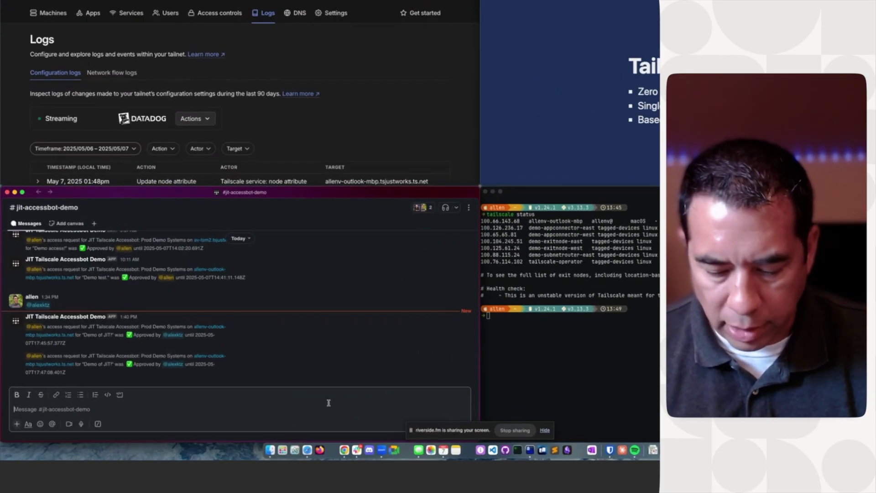
type("/jit")
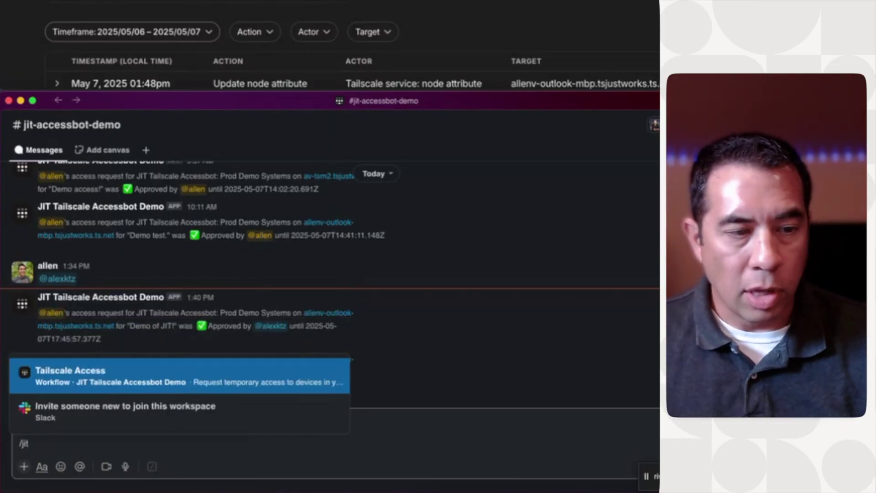
key("Return")
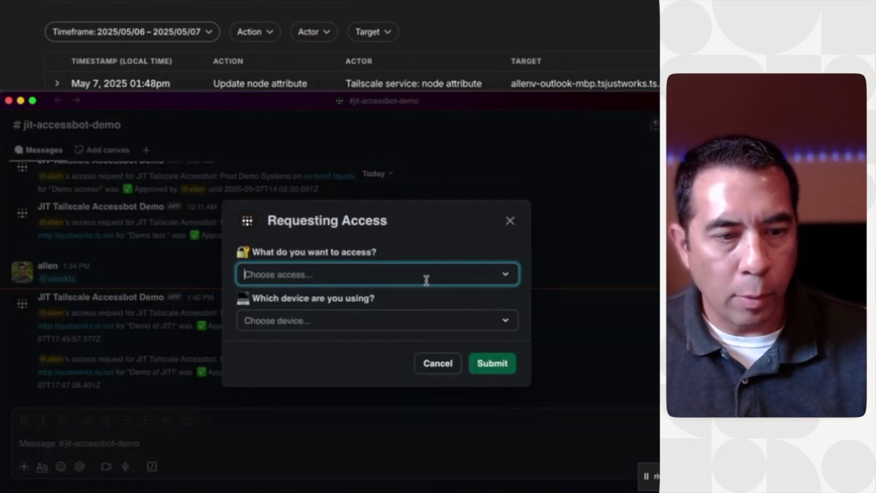
Request Prod Demo Systems access for this Mac, teammate approver, reason 'Need to troubleshoot something'.
left_click(499, 276)
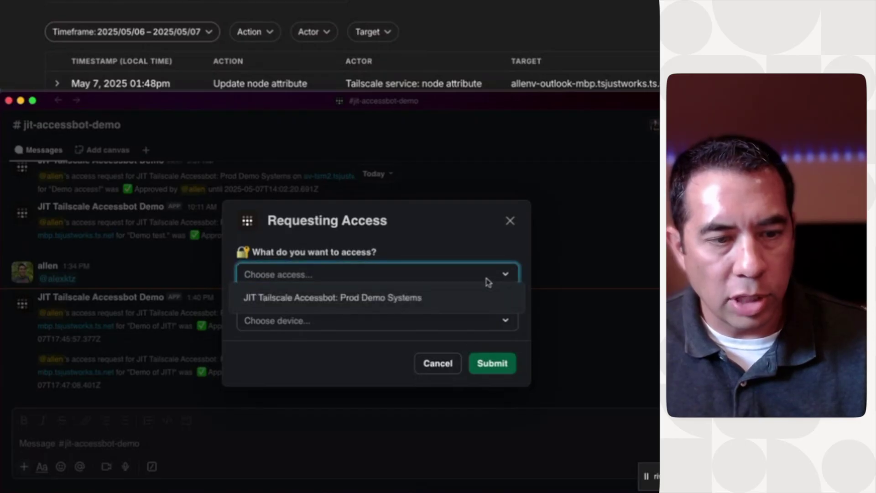
left_click(406, 299)
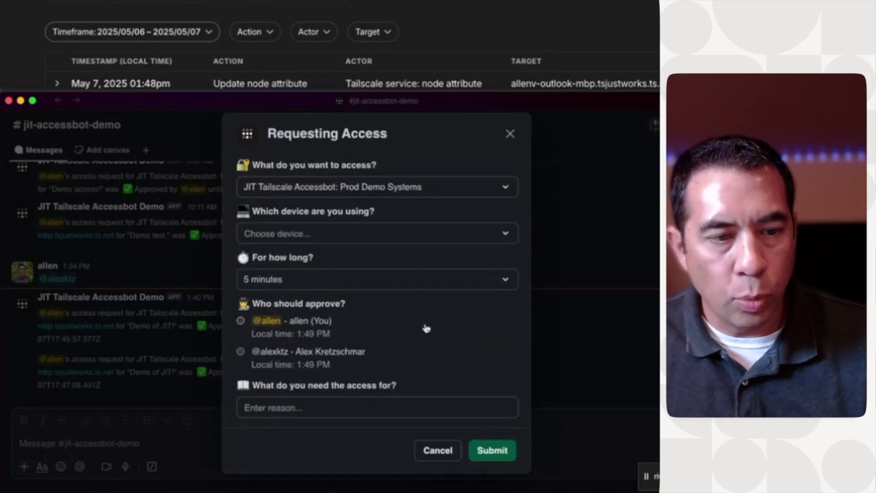
left_click(404, 234)
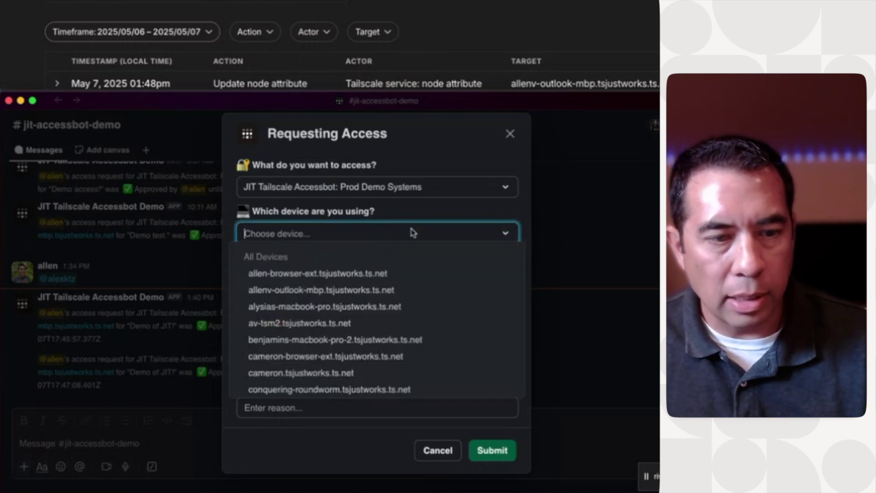
left_click(352, 290)
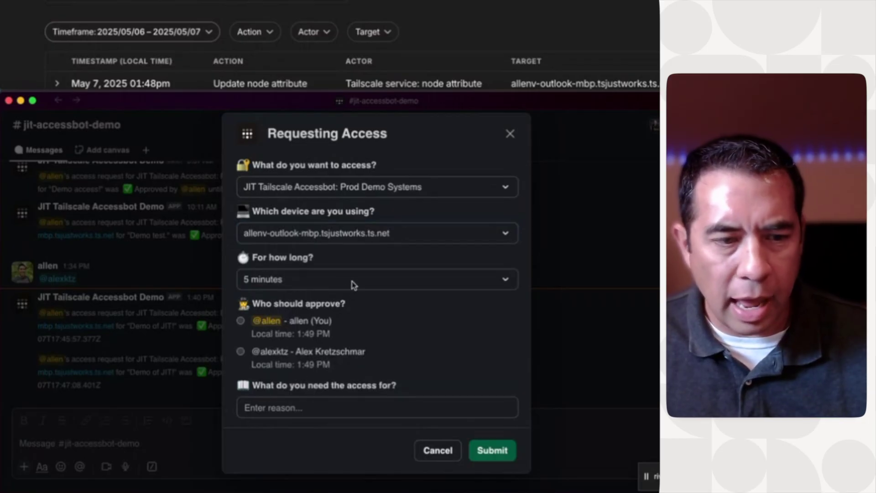
left_click(240, 352)
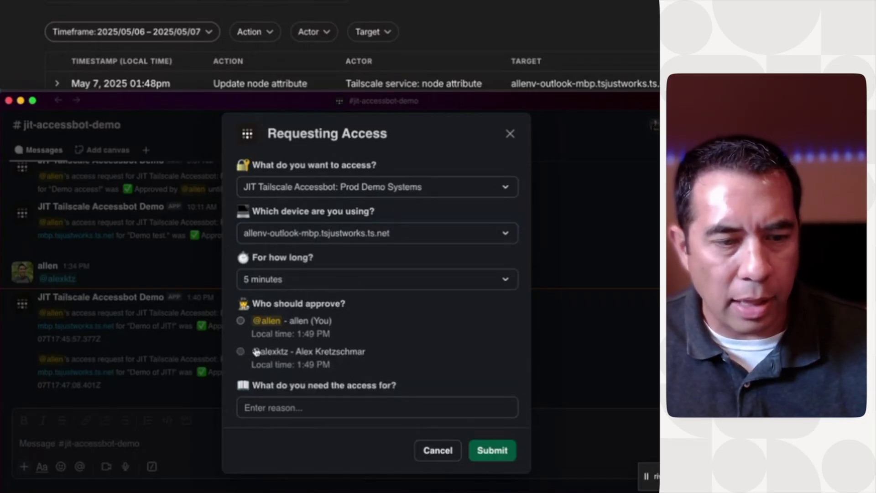
left_click(337, 409)
type("Need to ")
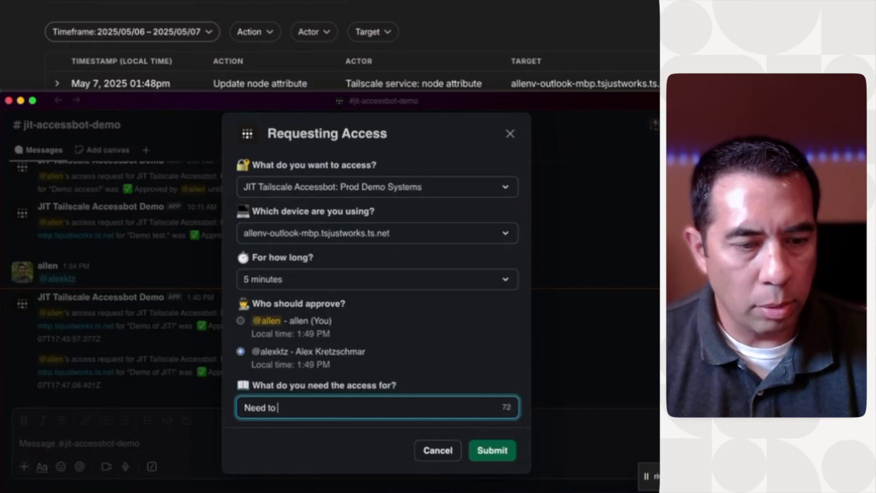
type("trouble")
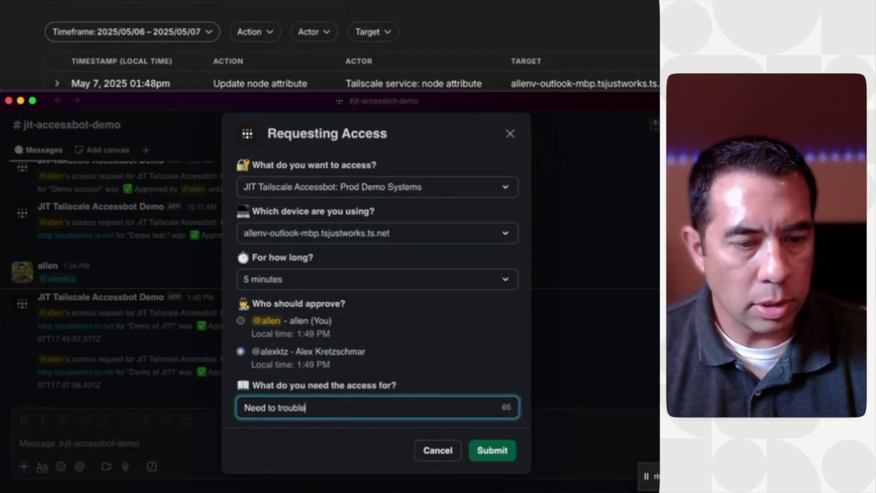
type("shoot something!")
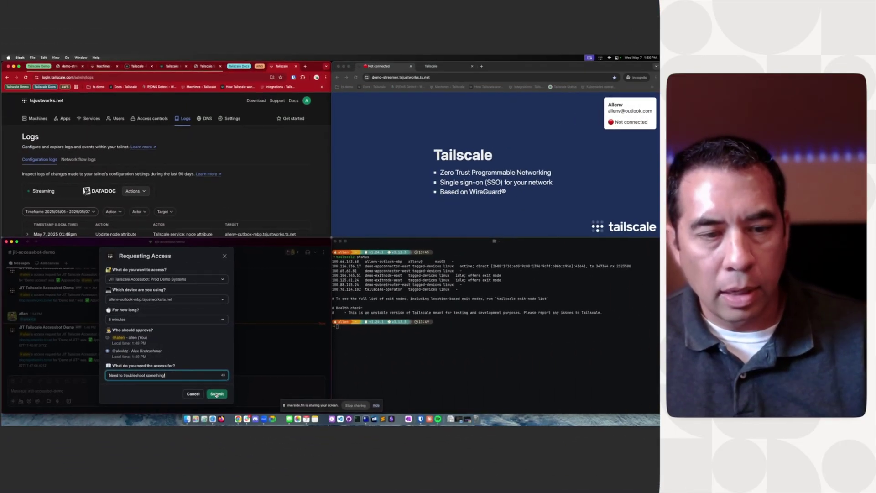
left_click(462, 445)
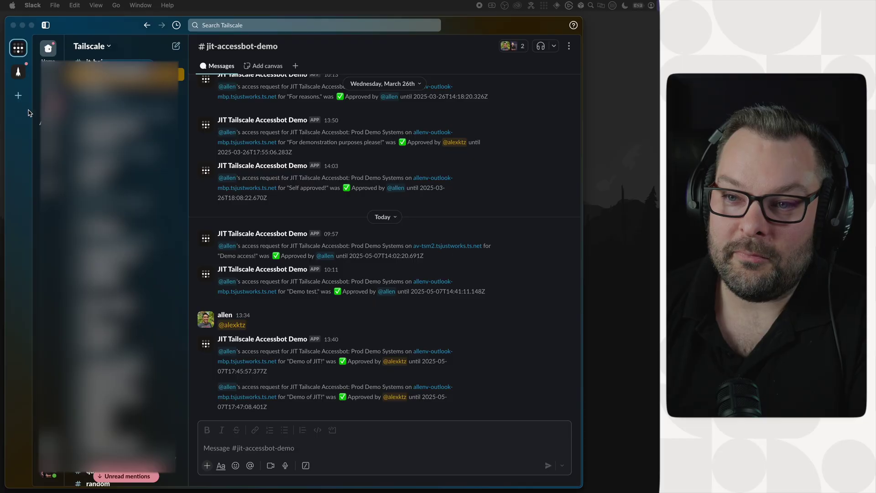
Open the JIT Tailscale Accessbot Demo app under Apps to approve the pending request.
scroll(128, 320, "down", 10)
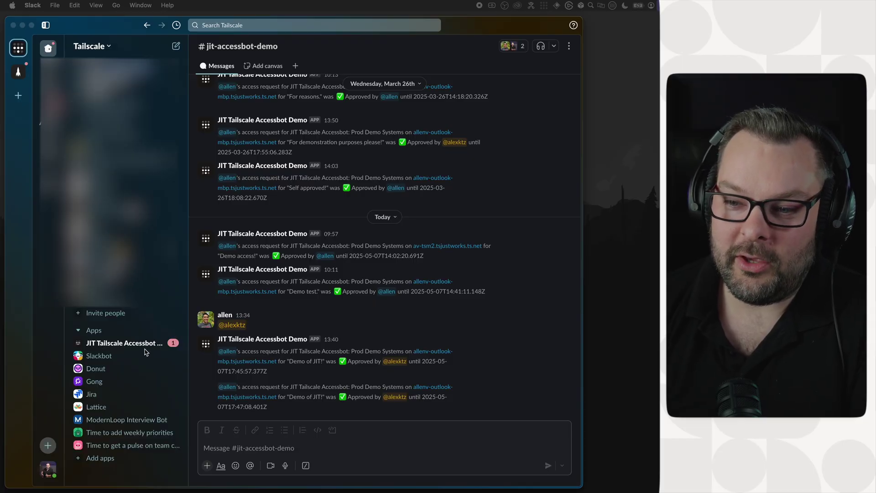
left_click(138, 349)
left_click(128, 348)
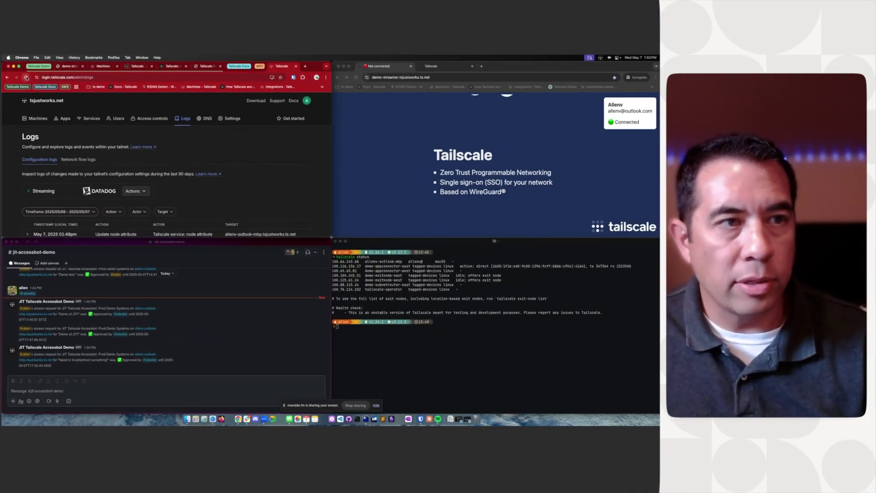
Reload the configuration logs and expand the 01:50pm Update node attribute entry.
left_click(26, 77)
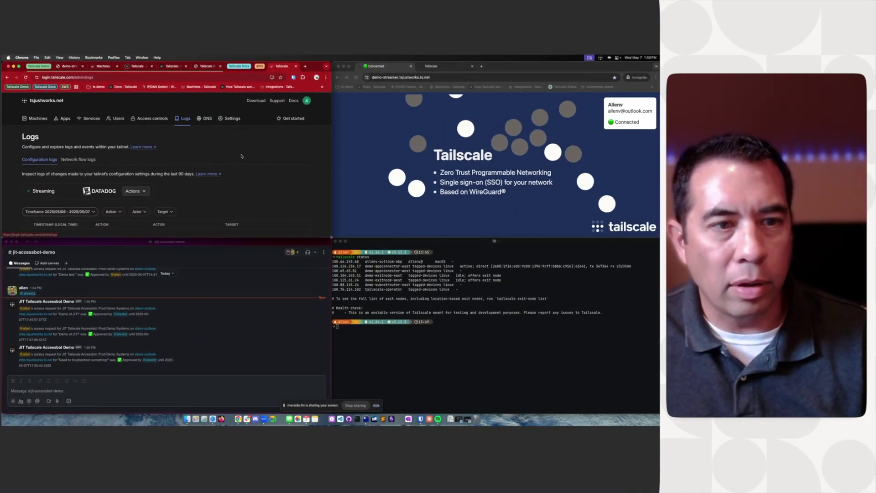
scroll(243, 156, "down", 1)
scroll(243, 156, "down", 1)
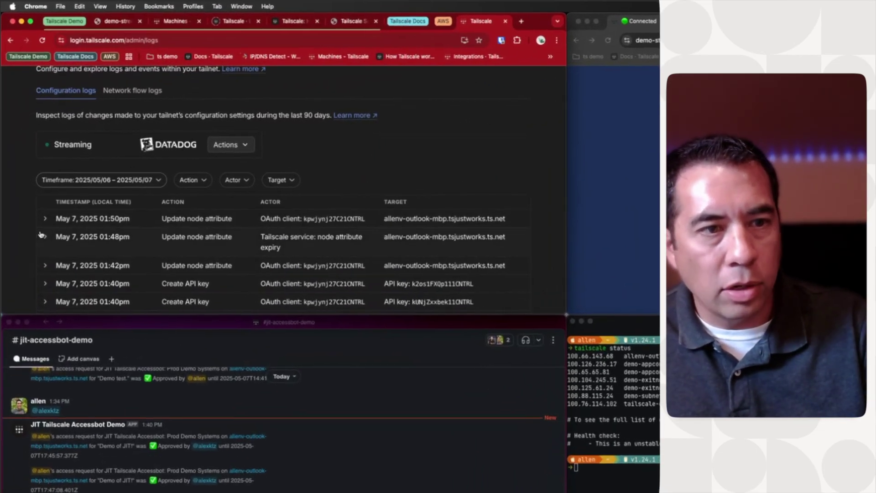
left_click(43, 238)
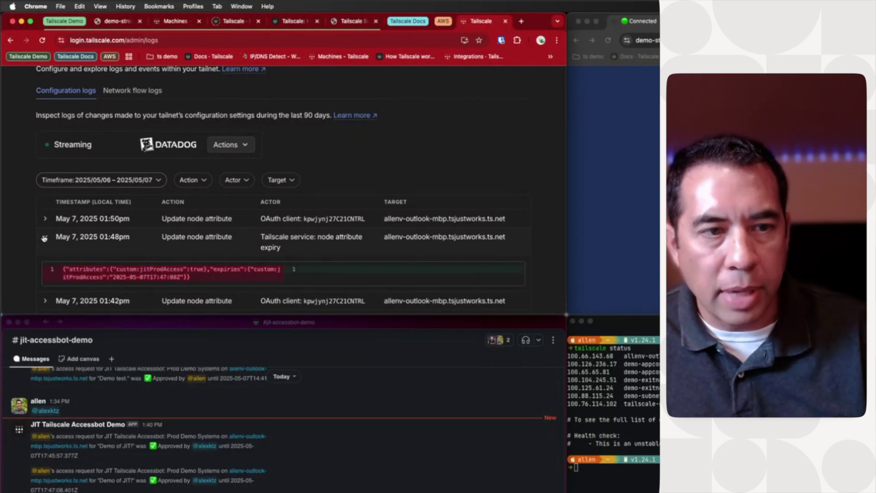
left_click(46, 237)
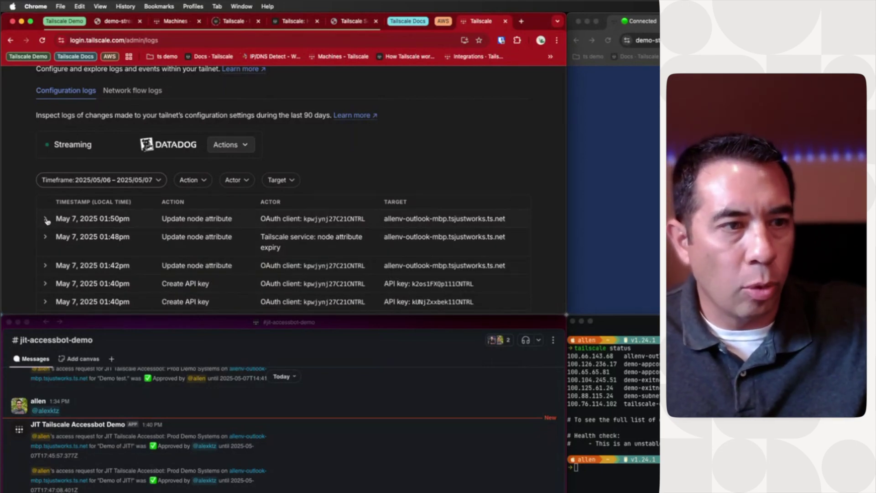
left_click(46, 219)
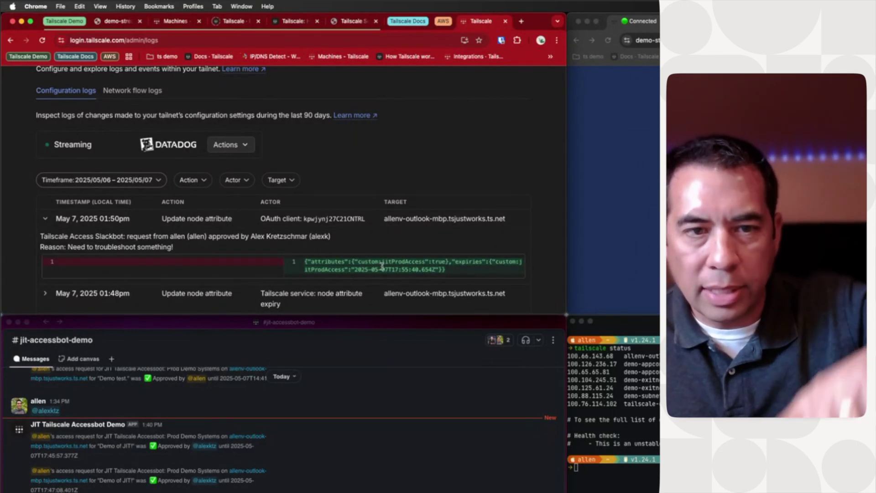
Run tailscale status in Ghostty and highlight the now-listed demo-streamer line.
key("super+Tab")
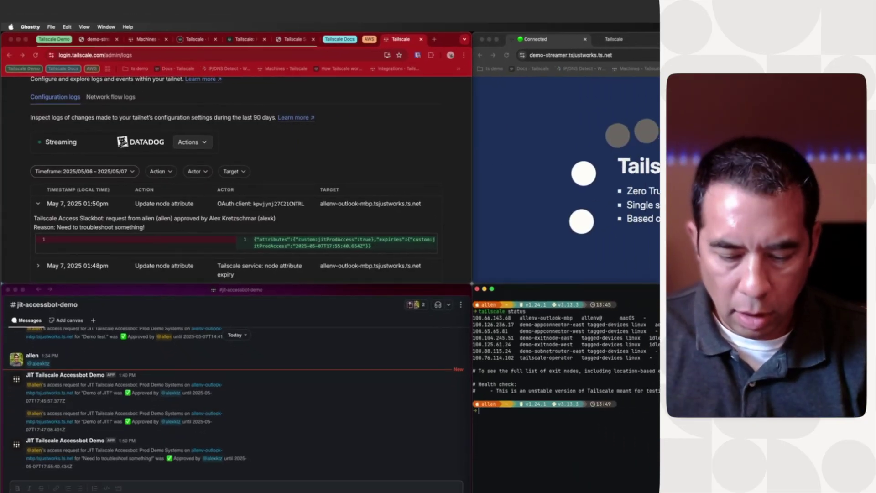
type("tailscale status")
key("Return")
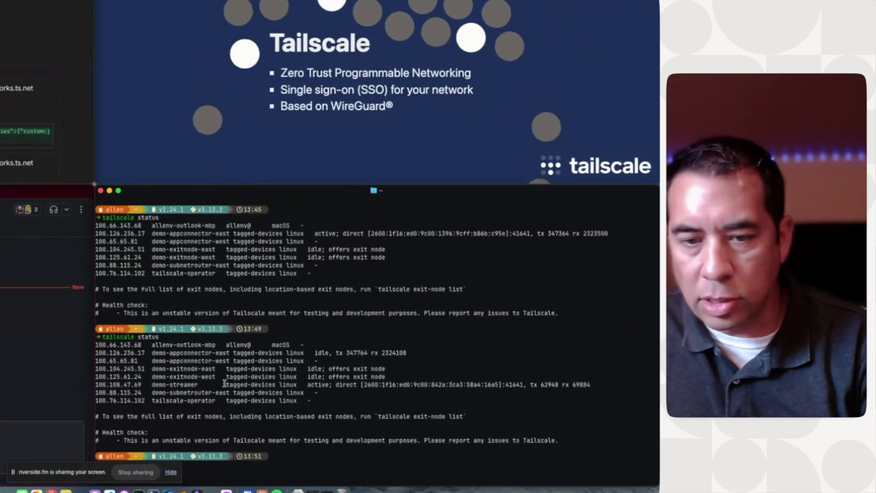
double_click(276, 372)
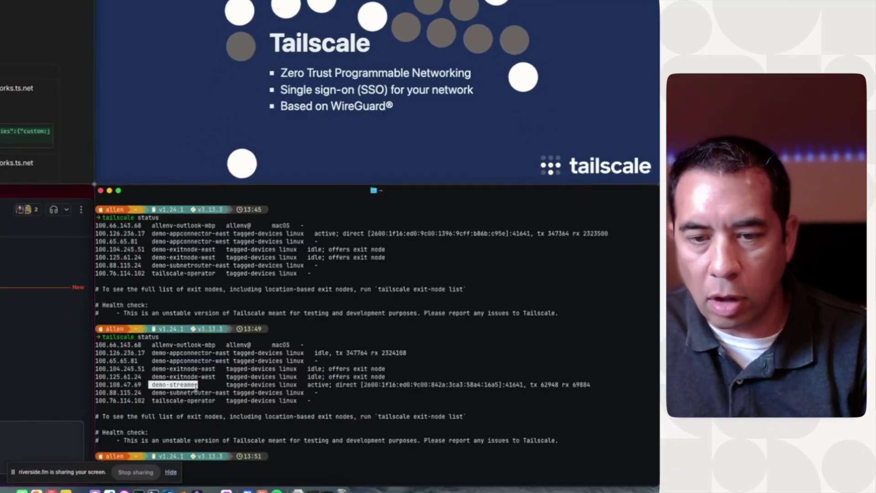
triple_click(197, 388)
left_click_drag(301, 439, 301, 433)
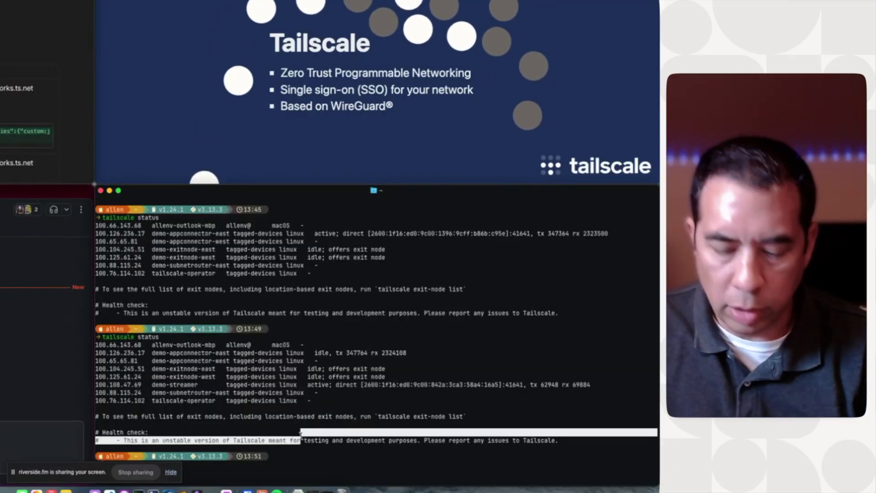
Clear the terminal and SSH into demo-streamer as ubuntu.
key("ctrl+l")
type("ssh")
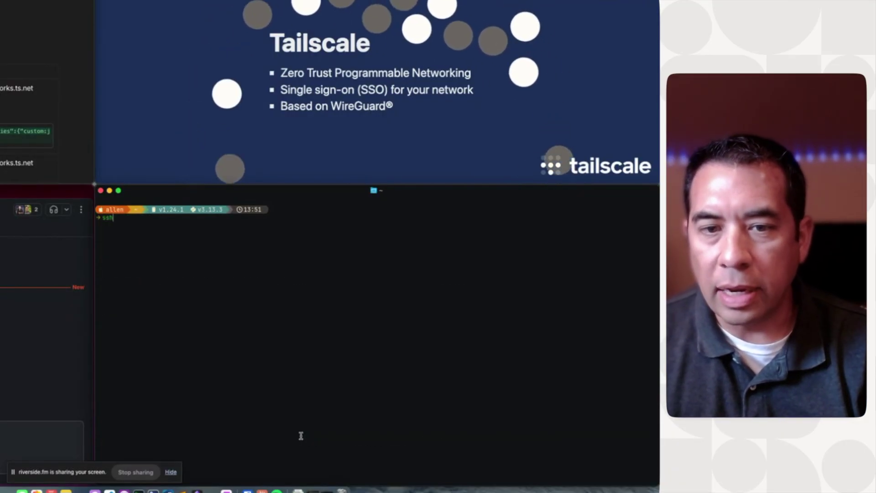
key("Right")
key("Return")
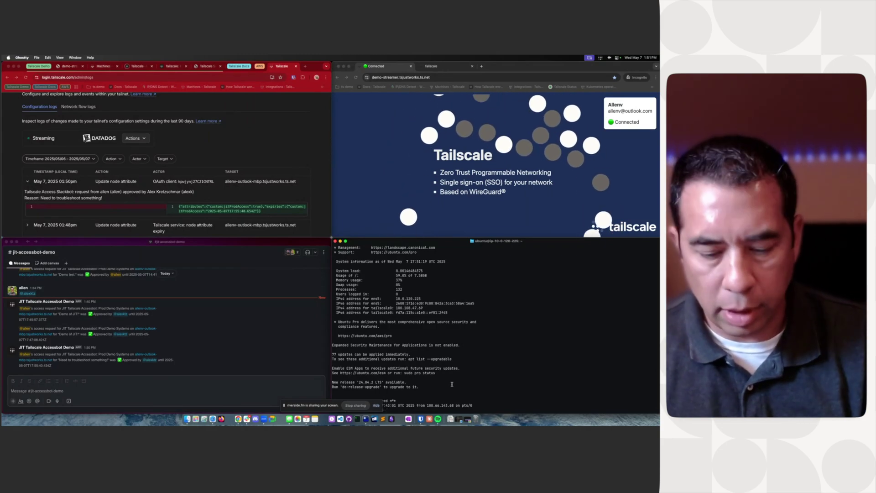
Log out of the demo-streamer SSH session.
type("t")
key("Return")
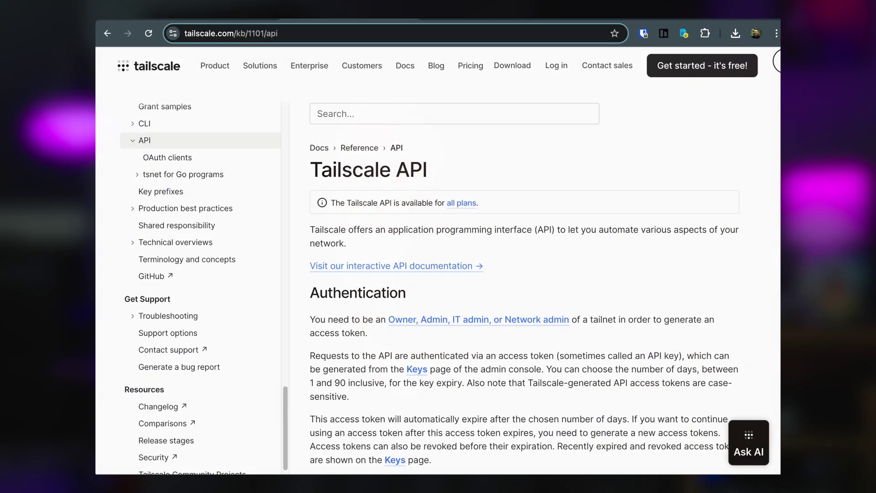
Open the interactive Tailscale API reference (V2) via the 'interactive API docs' link on the API overview.
scroll(451, 262, "down", 2)
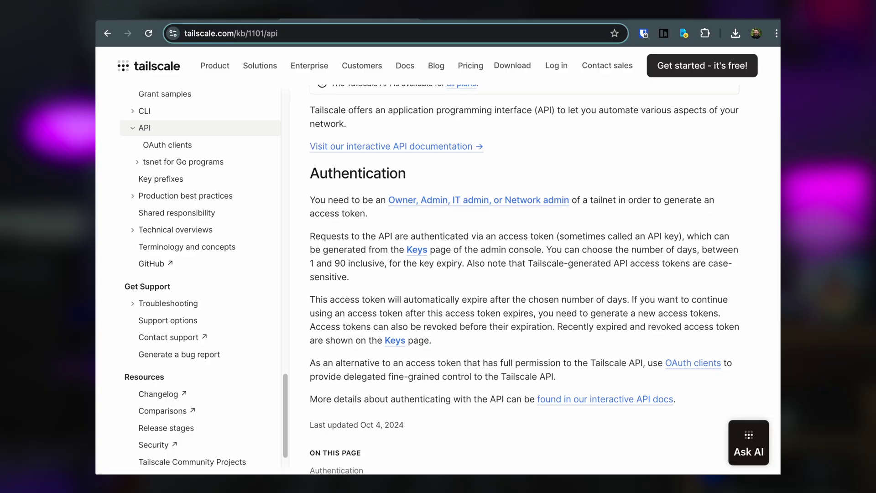
left_click(650, 399)
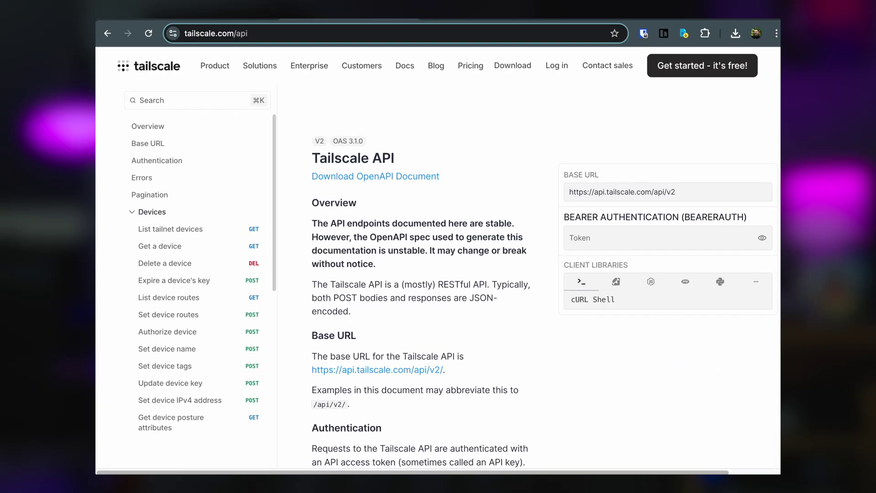